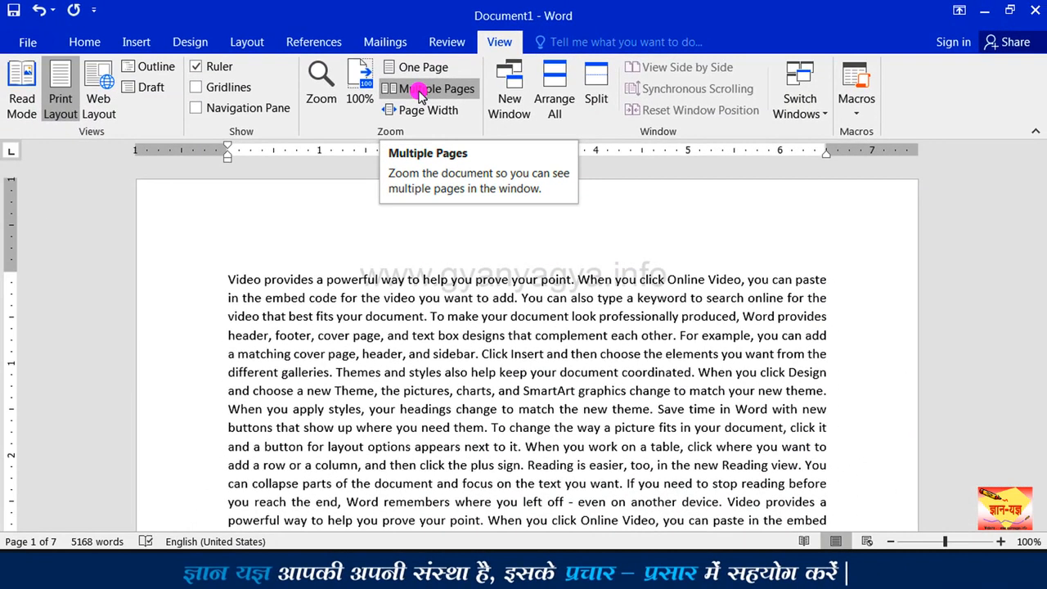
Show multiple pages in the window and insert a Next Page section break at the end of page 1.
click(374, 130)
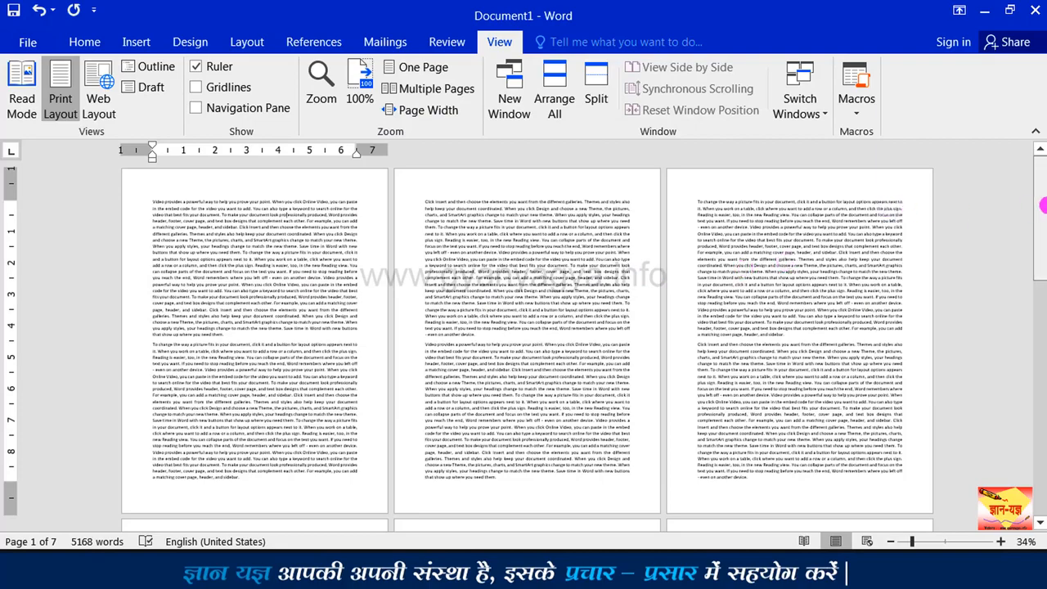
drag(1042, 203, 1044, 168)
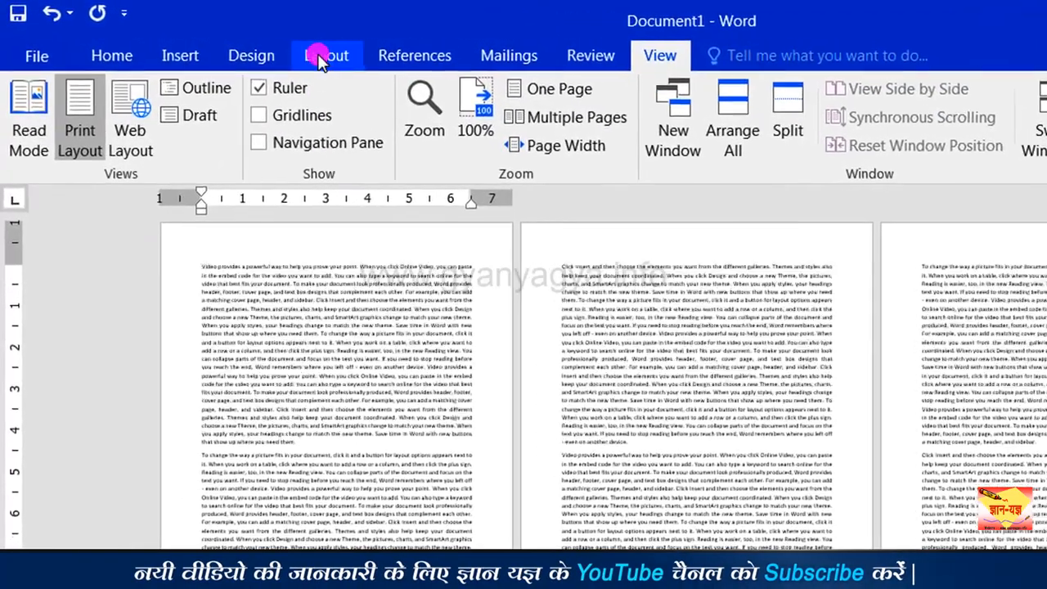
click(247, 42)
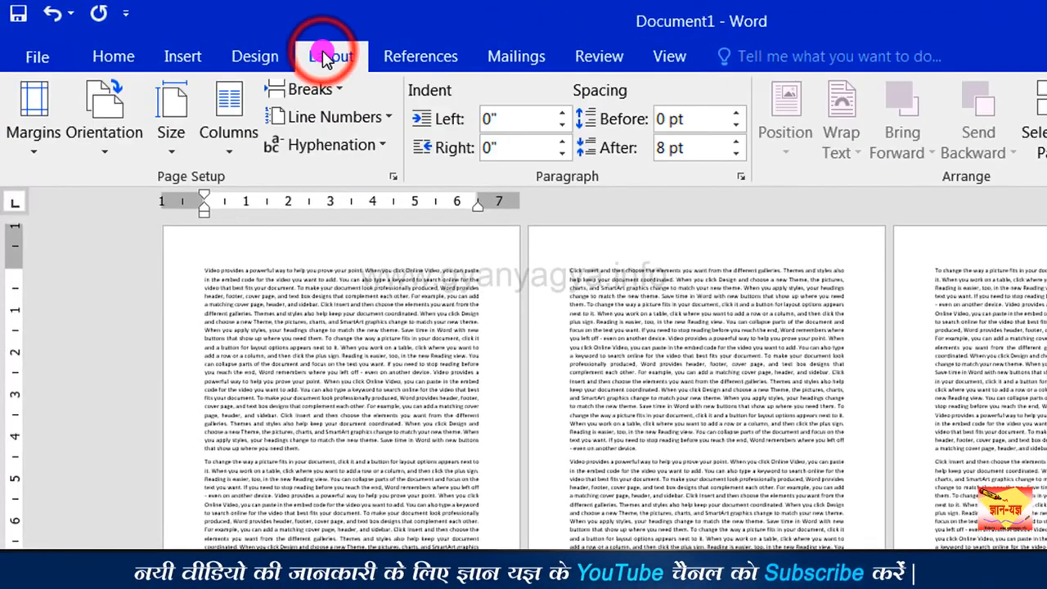
click(302, 89)
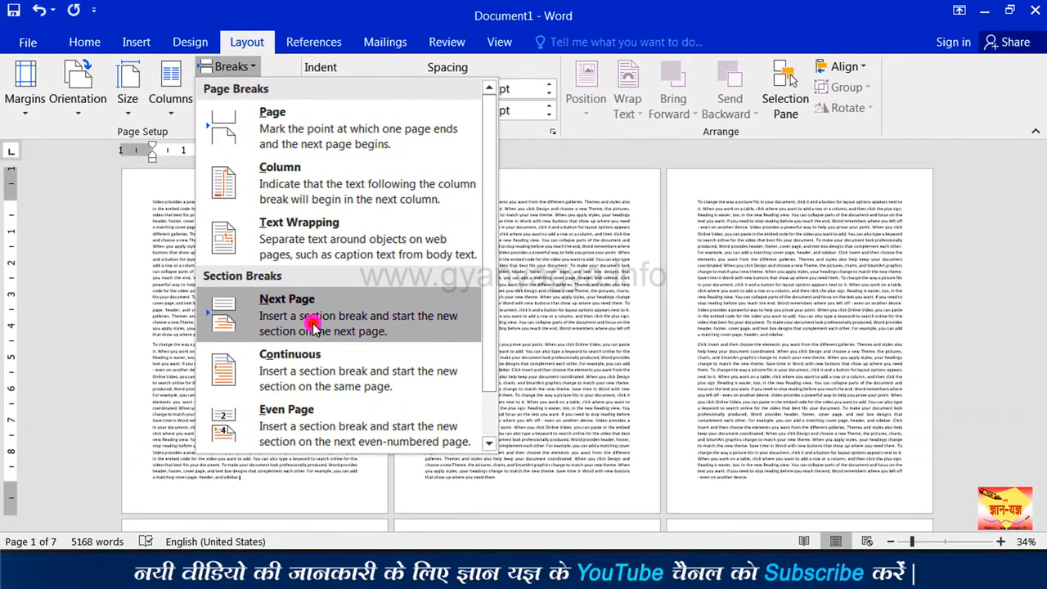
click(403, 446)
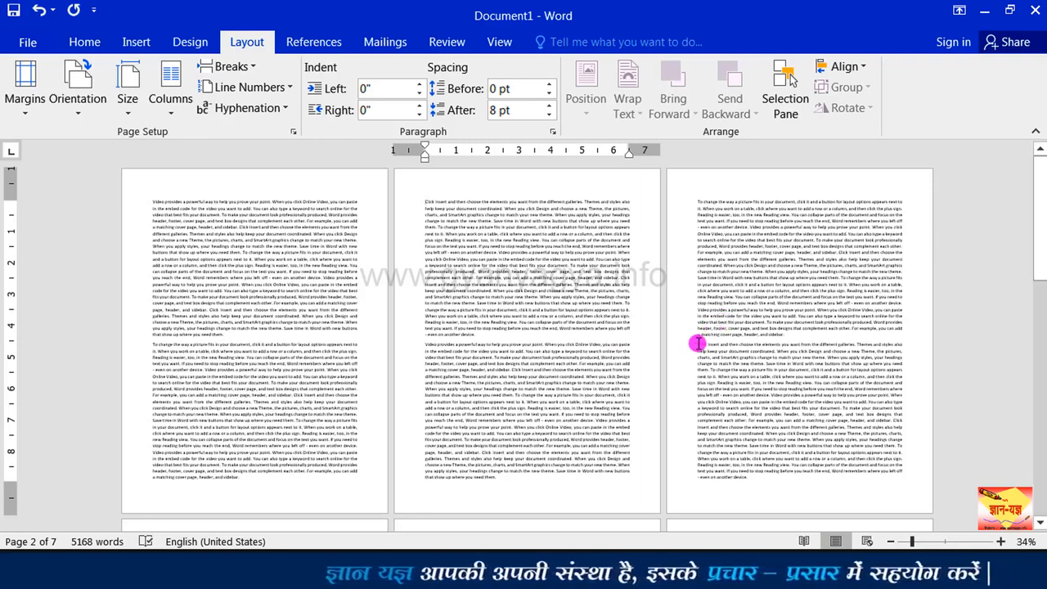
Insert a Next Page section break at the end of page 2.
click(570, 479)
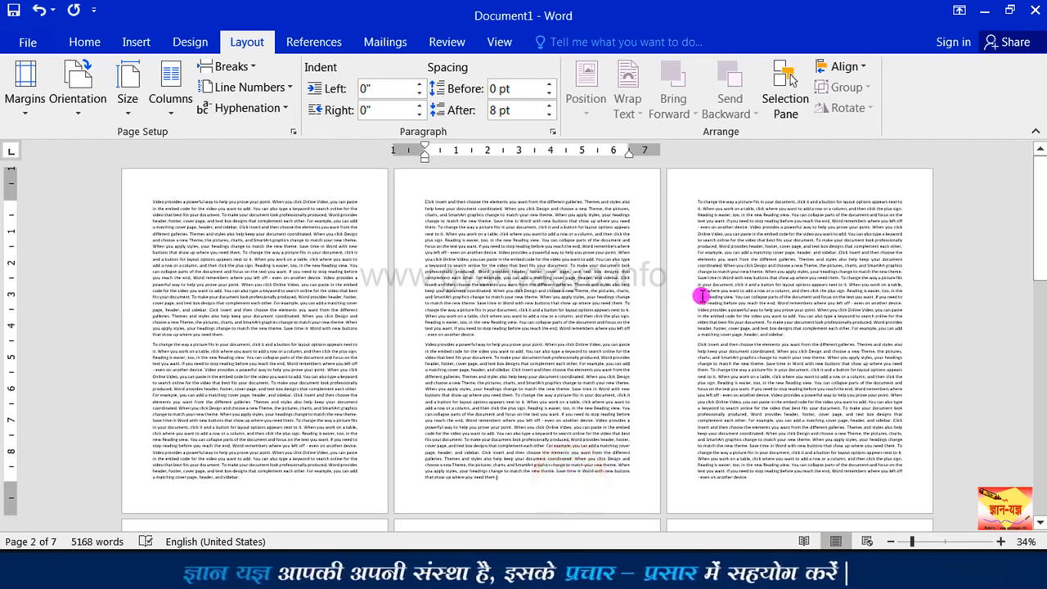
click(532, 488)
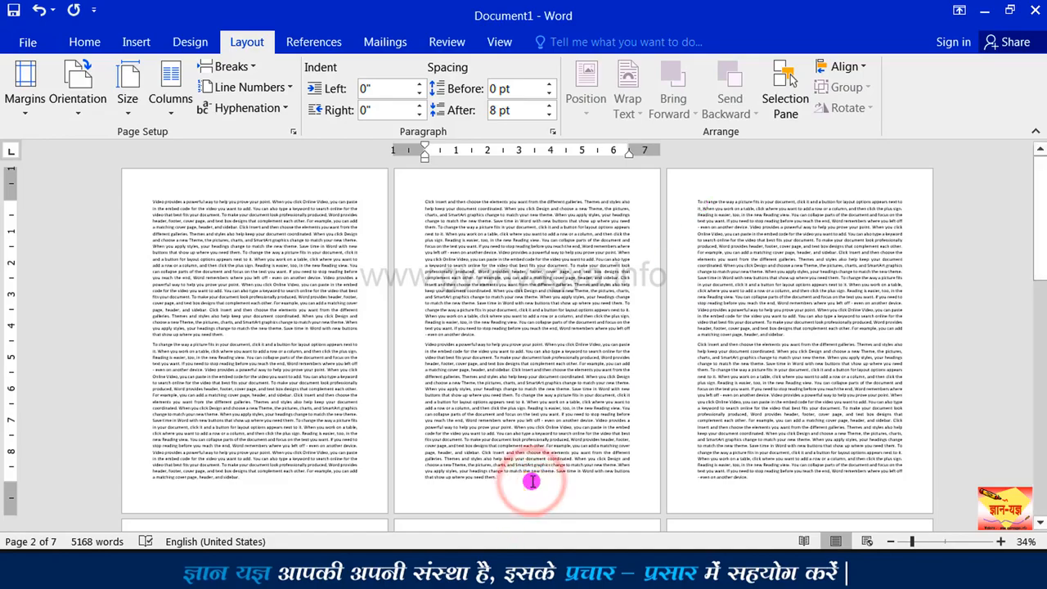
click(246, 41)
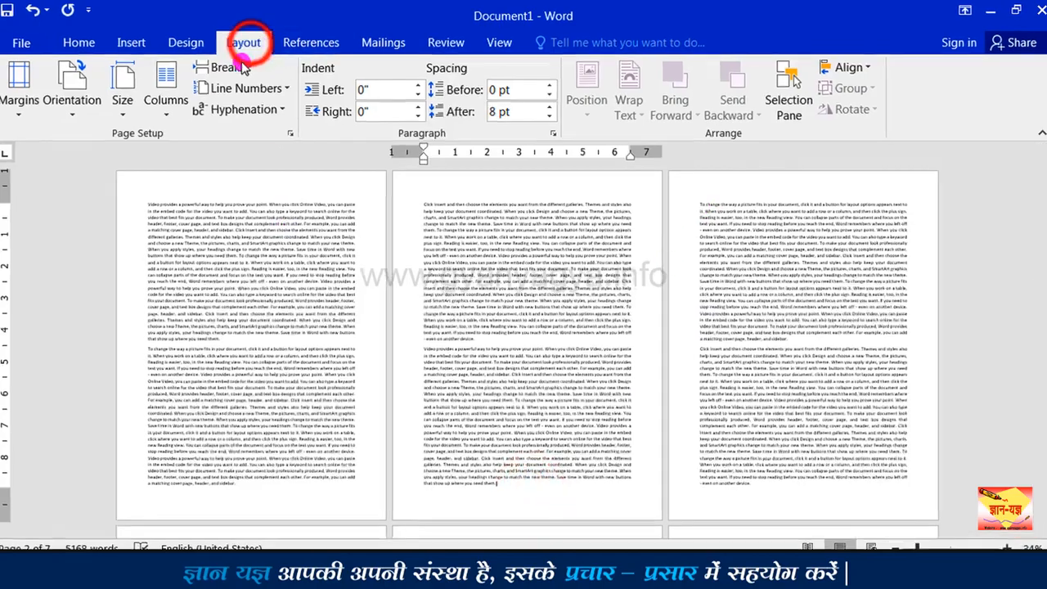
click(196, 80)
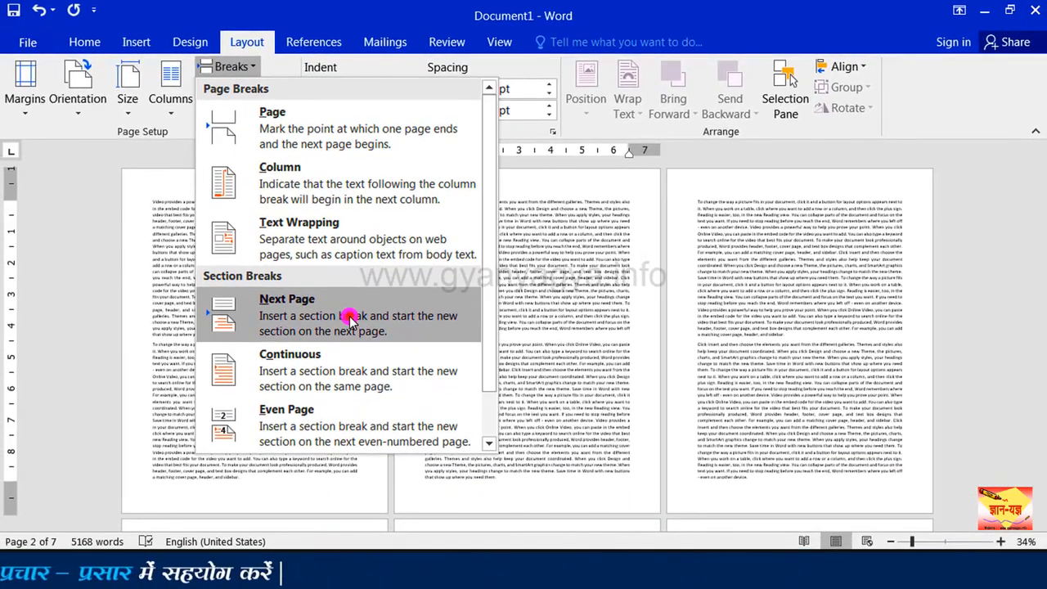
click(349, 317)
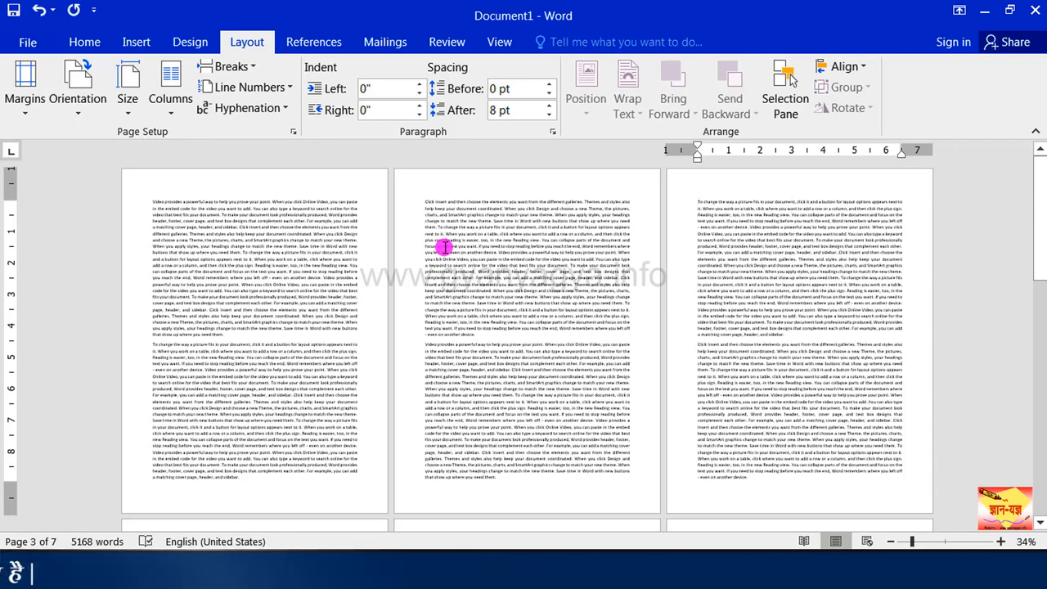
Open the headers for editing and unlink the Section 2 and Section 3 headers from the previous section.
double_click(431, 185)
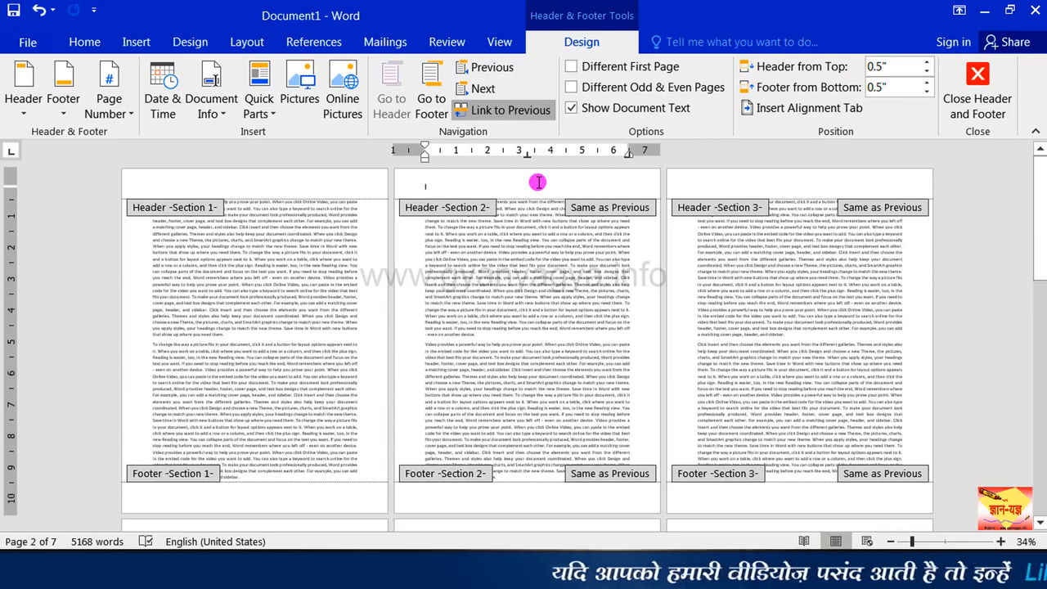
click(556, 40)
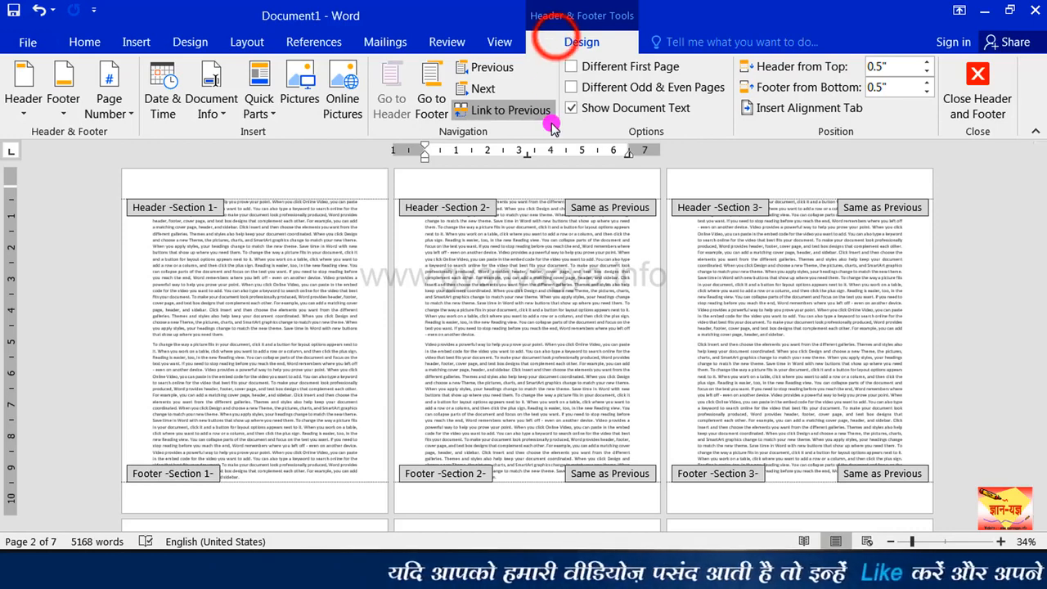
click(510, 112)
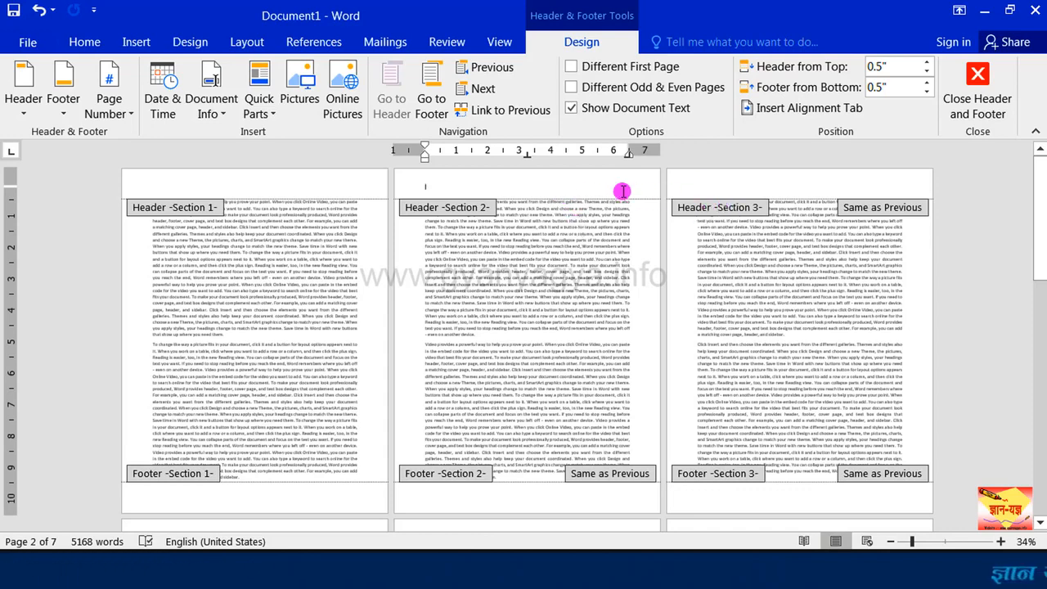
click(777, 187)
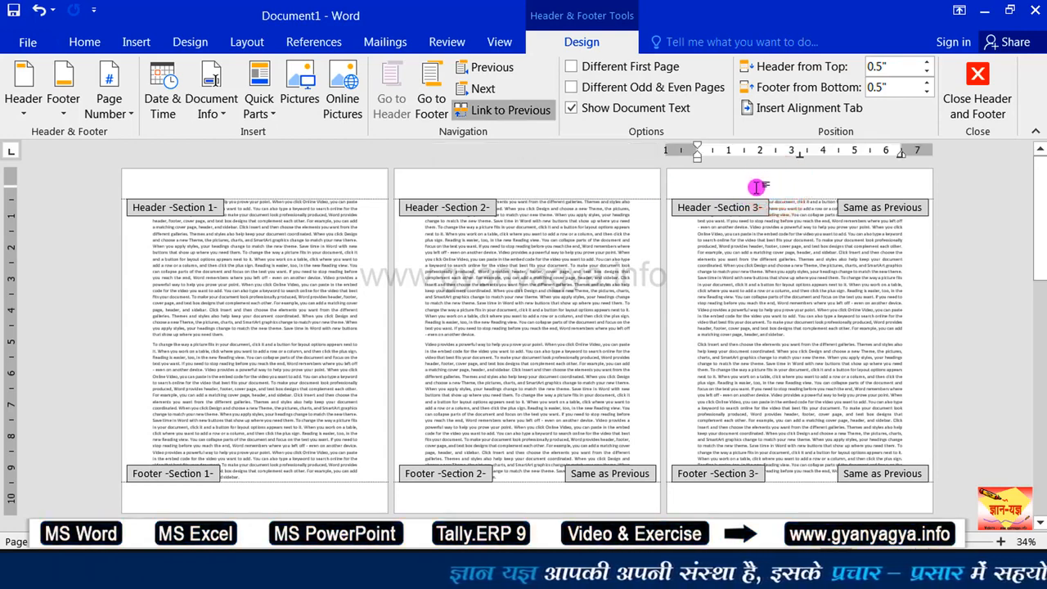
click(521, 116)
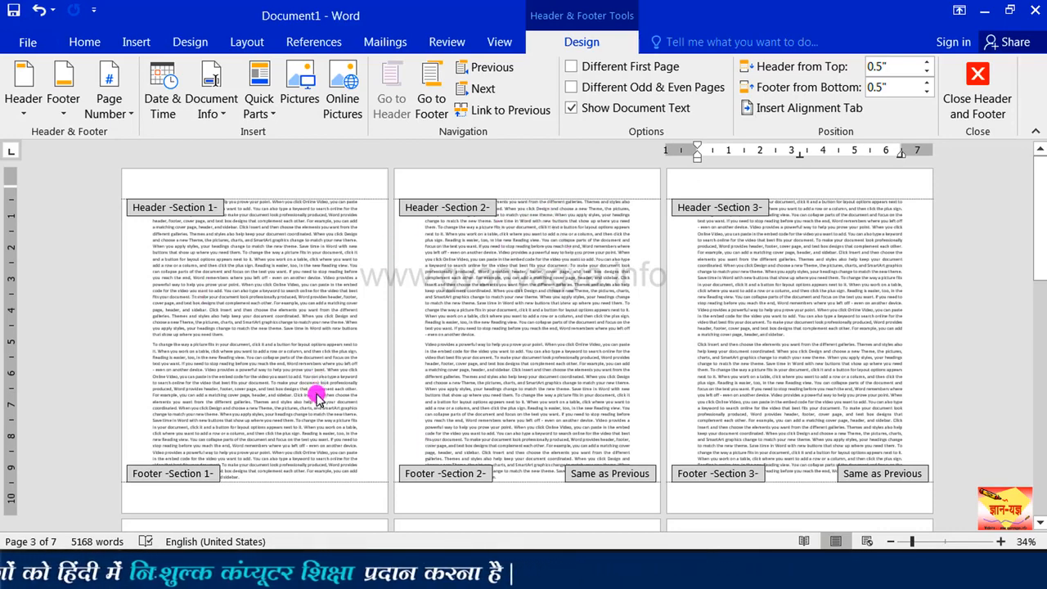
Unlink the Section 2 and Section 3 footers from the previous section.
click(523, 504)
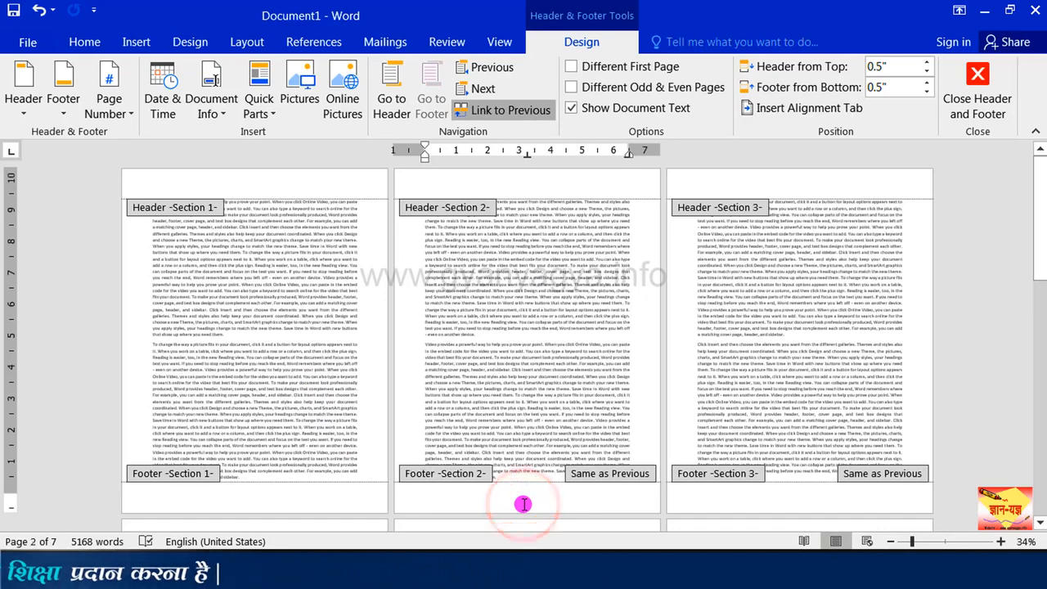
click(516, 115)
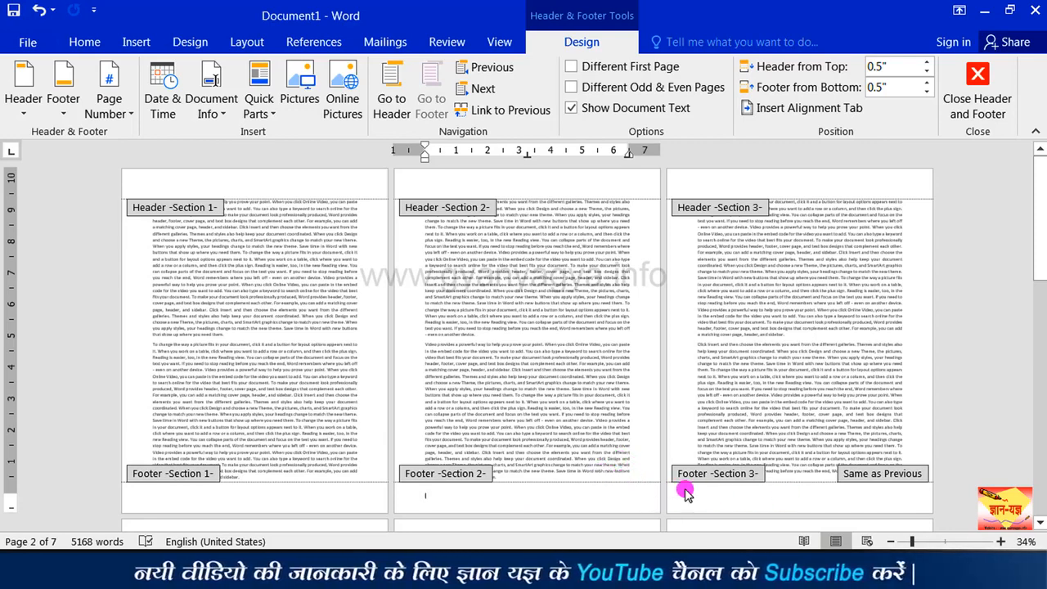
click(792, 495)
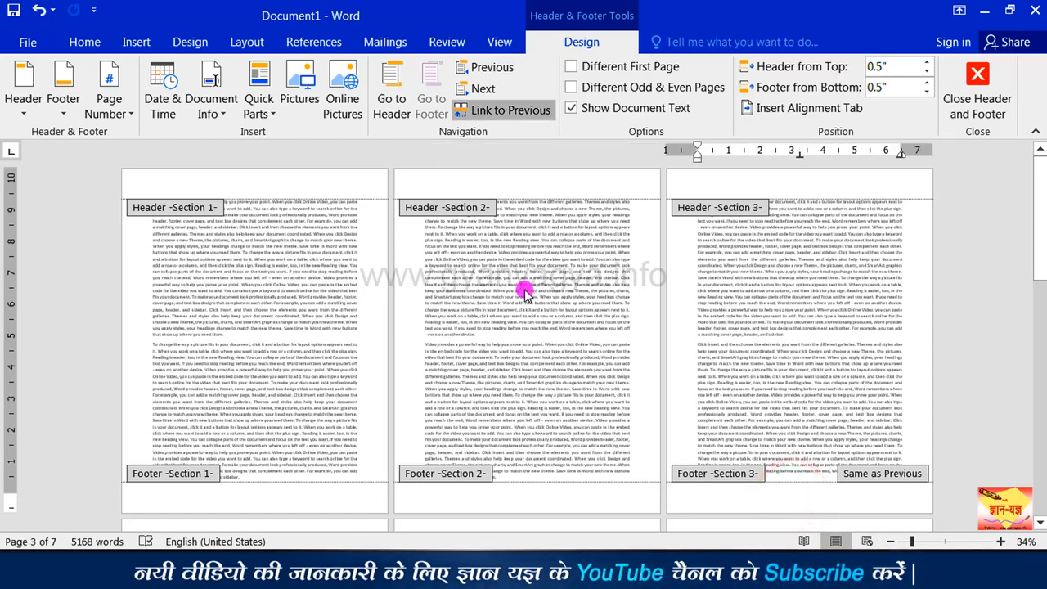
click(503, 111)
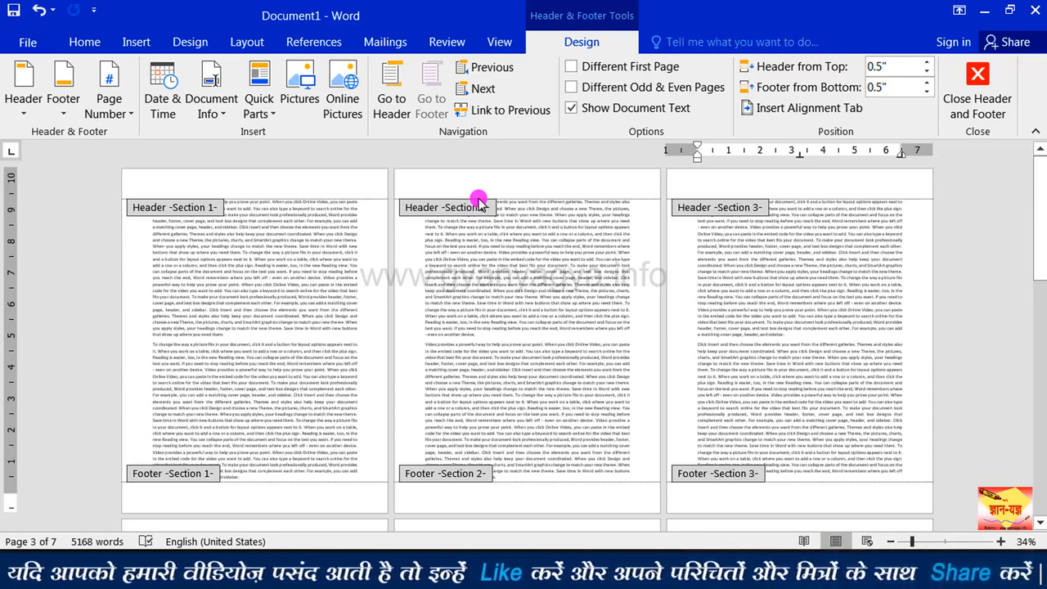
Enter Gyanyagya as the header text of Section 2.
click(507, 183)
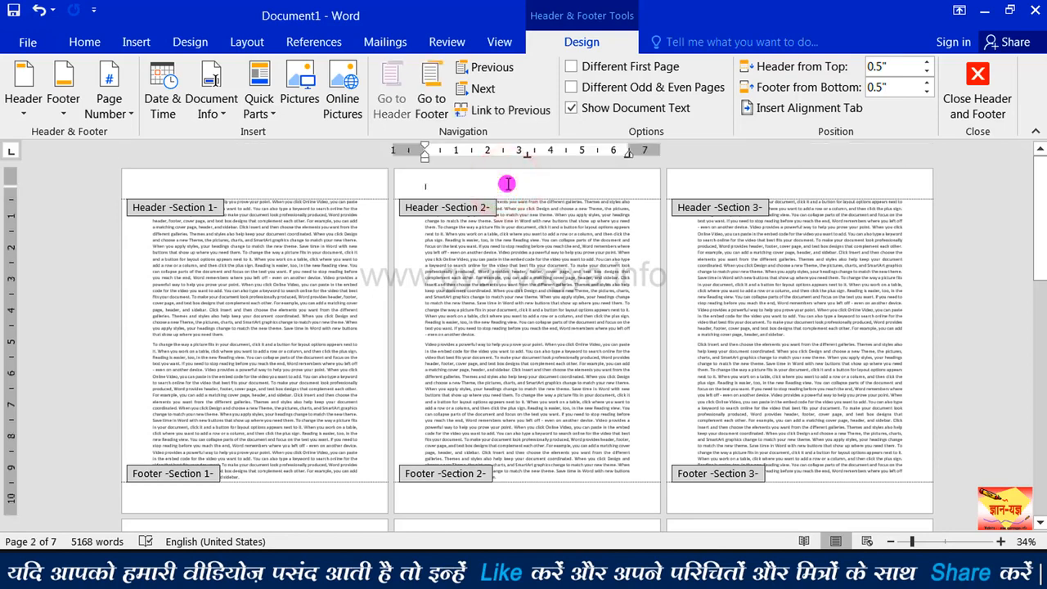
text(Gyan)
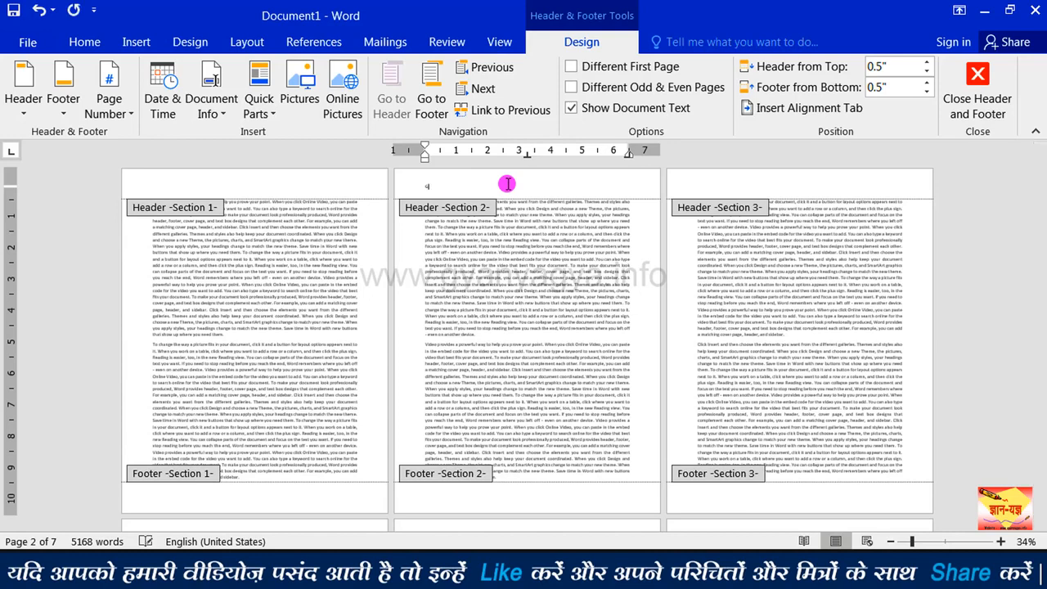
text(Yagya)
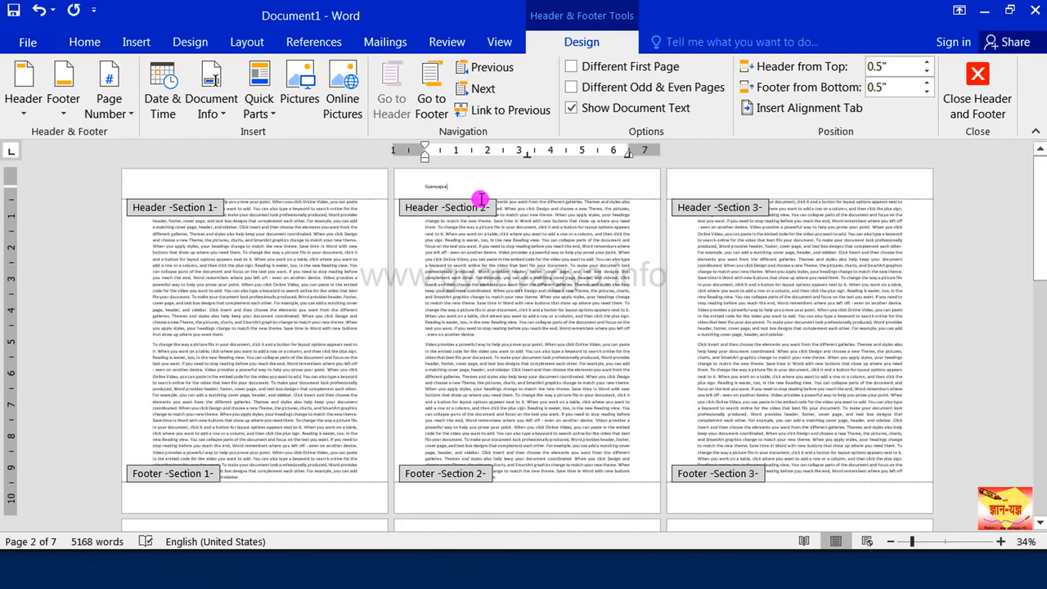
click(496, 39)
click(360, 92)
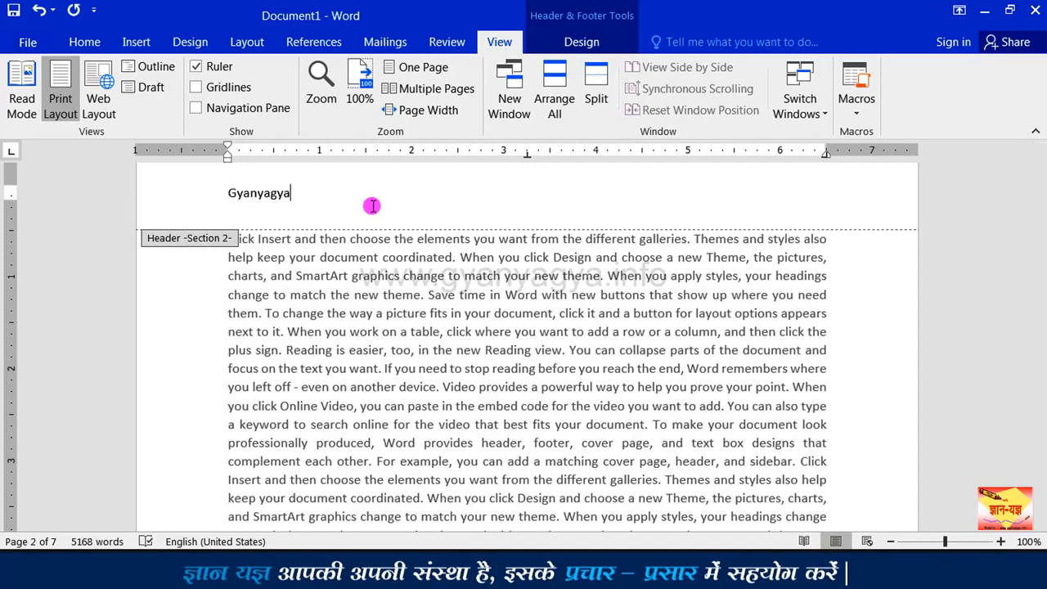
drag(1037, 220, 1039, 264)
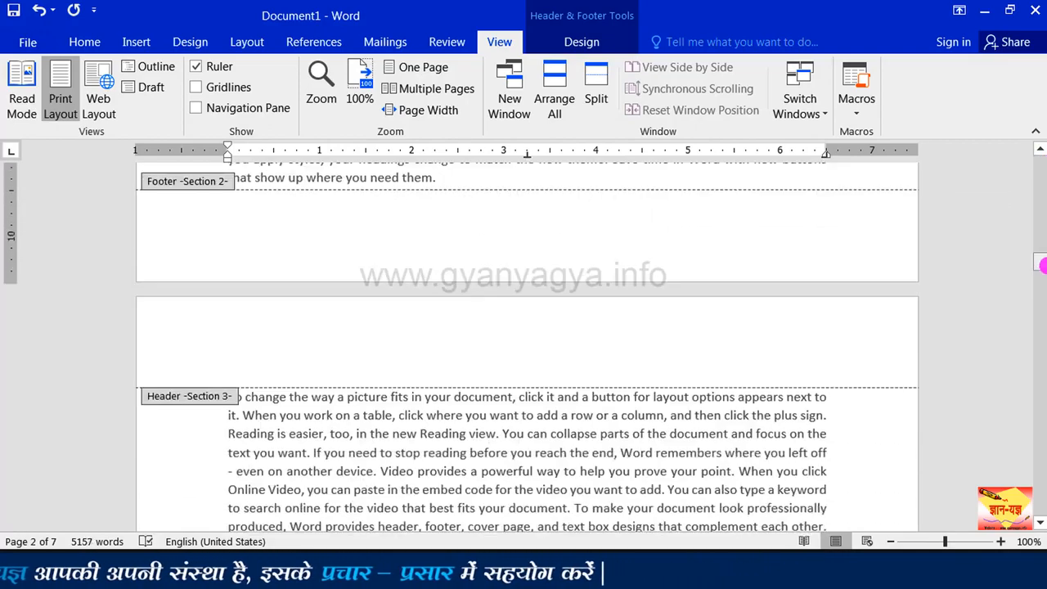
click(418, 351)
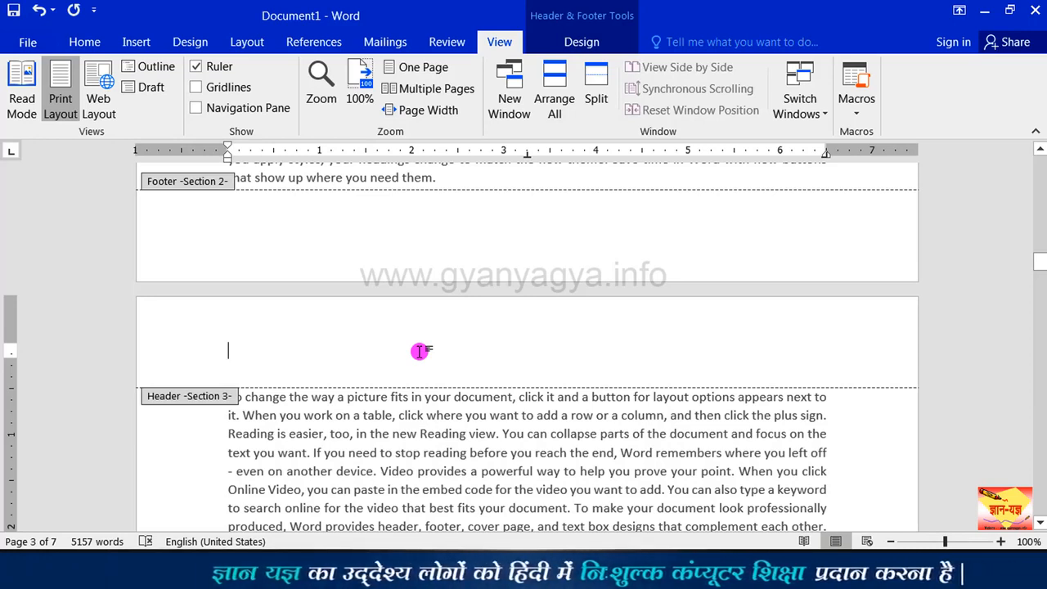
text(www.gyanyagya.info)
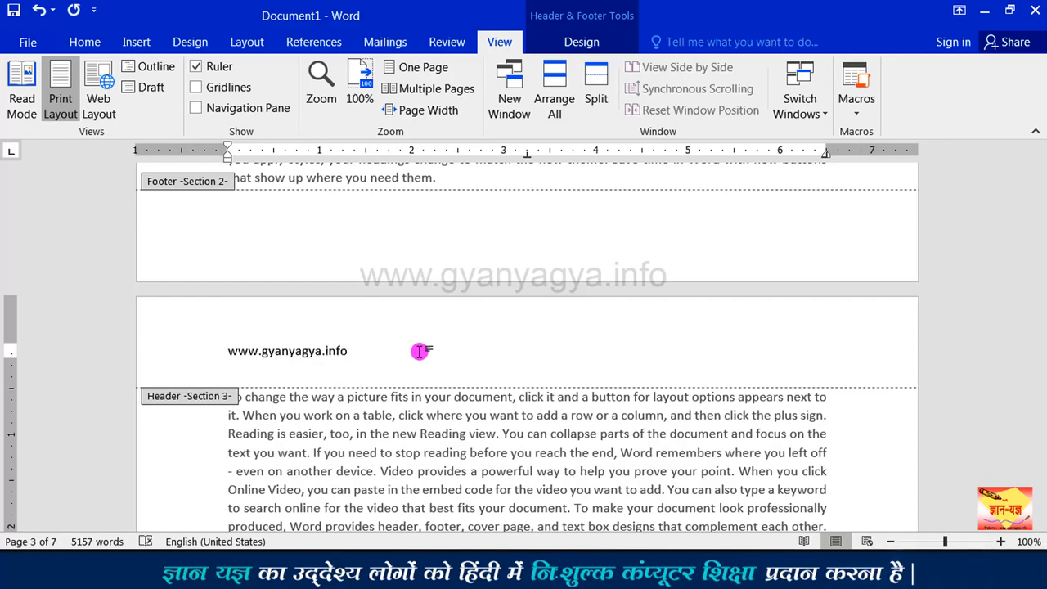
drag(1041, 267, 1040, 307)
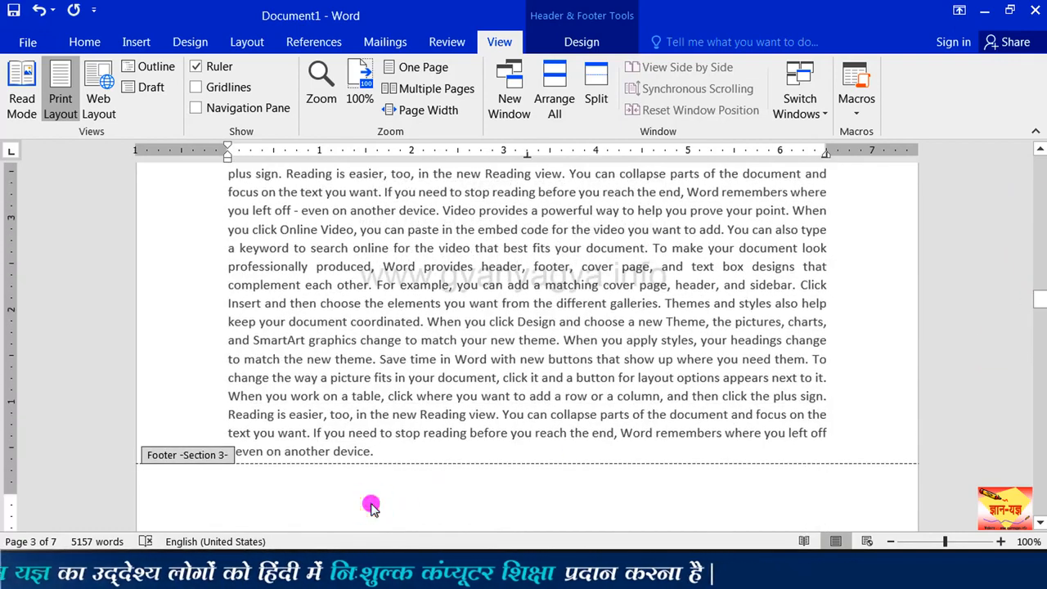
text(Hello World)
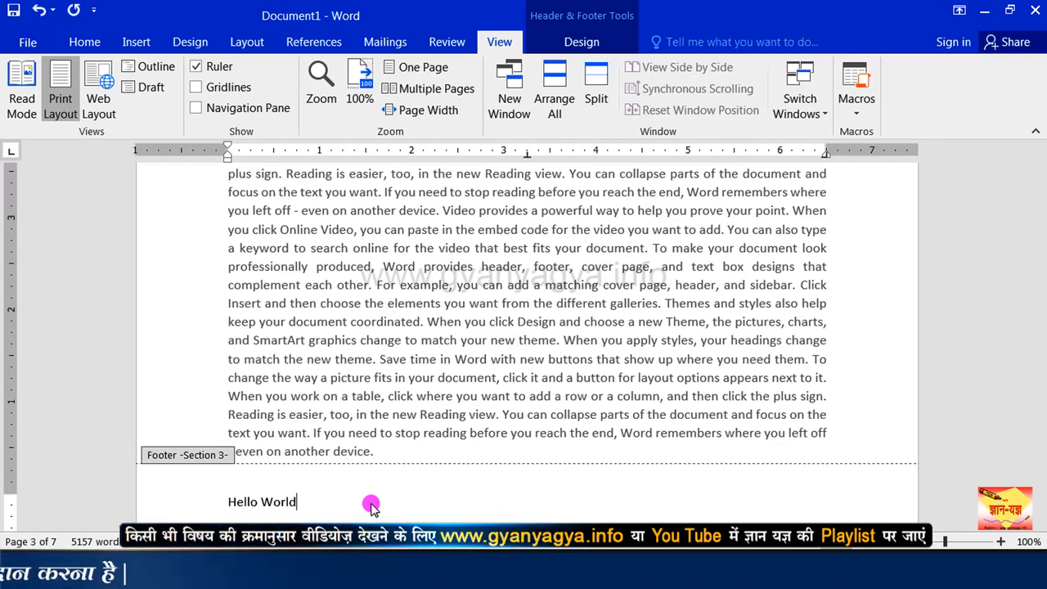
Try the Different First Page and Different Odd & Even Pages options on the Section 1 header, switching each off again.
drag(1040, 304, 1041, 256)
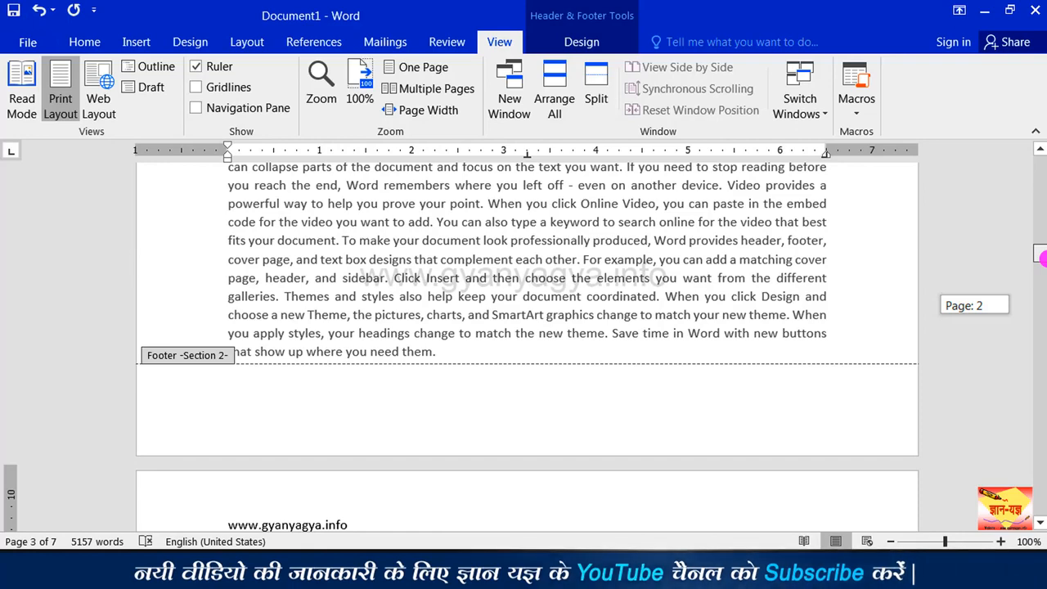
drag(1041, 256, 1040, 459)
drag(1040, 460, 1039, 227)
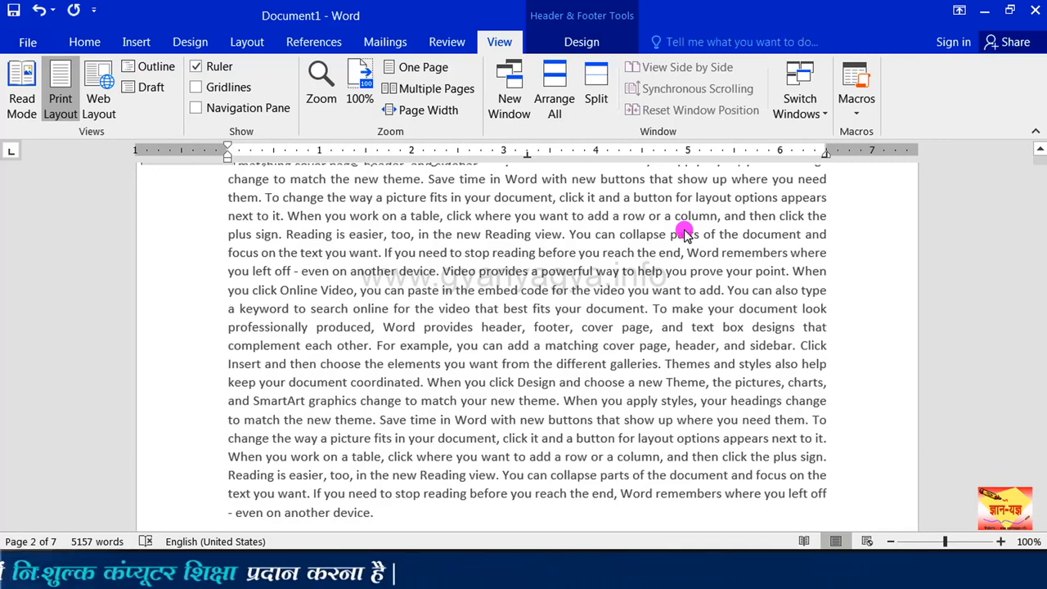
drag(1032, 219, 1041, 211)
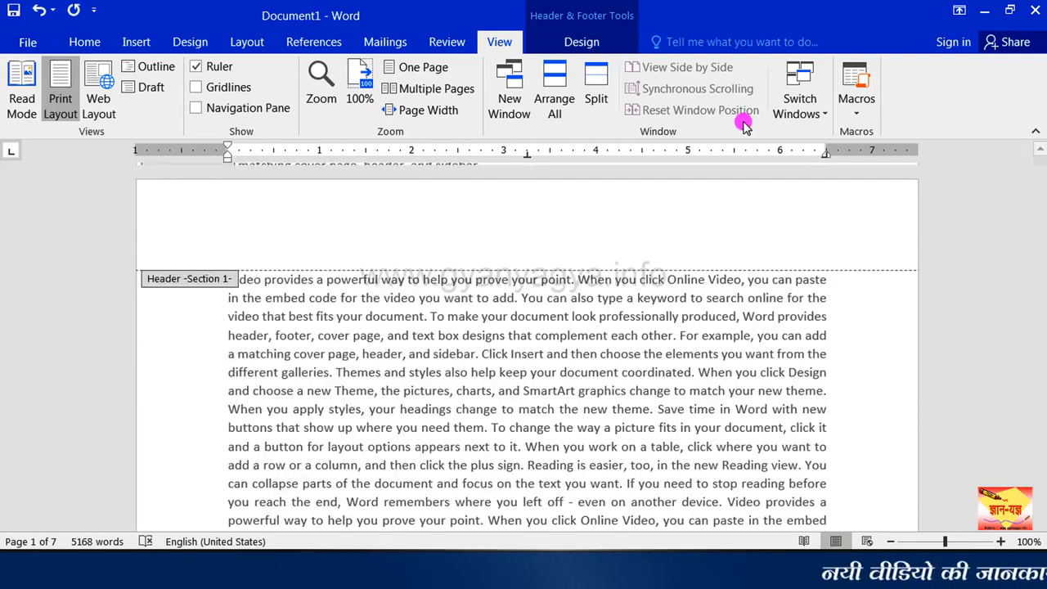
click(564, 43)
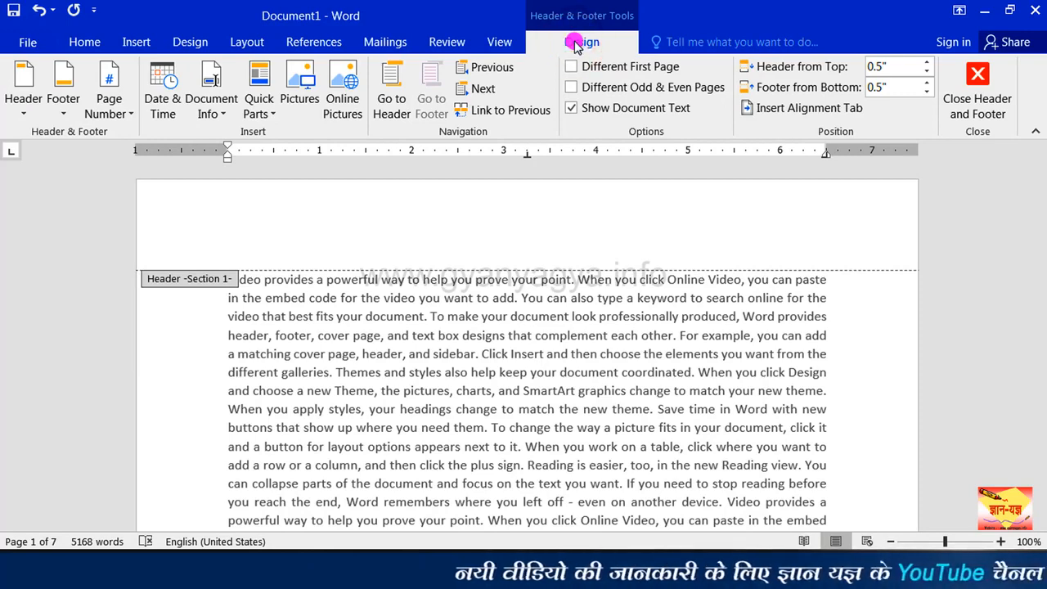
click(678, 68)
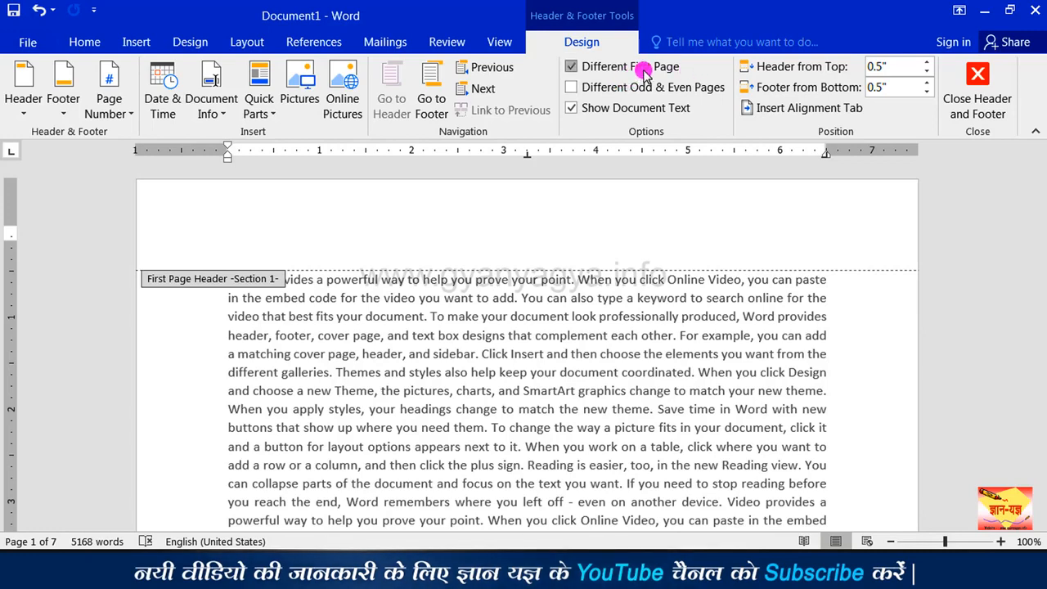
click(657, 71)
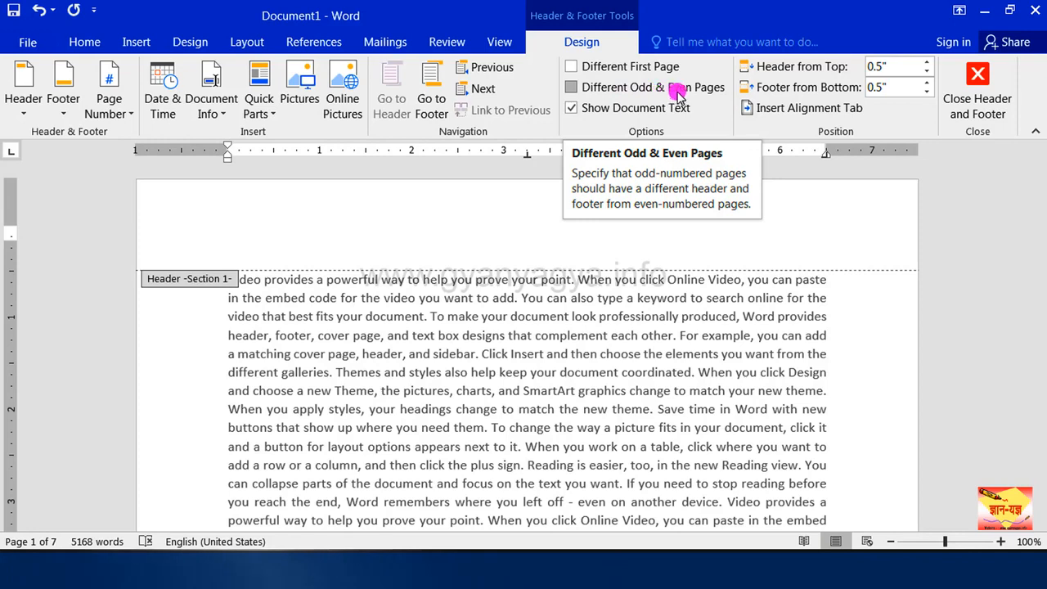
click(700, 95)
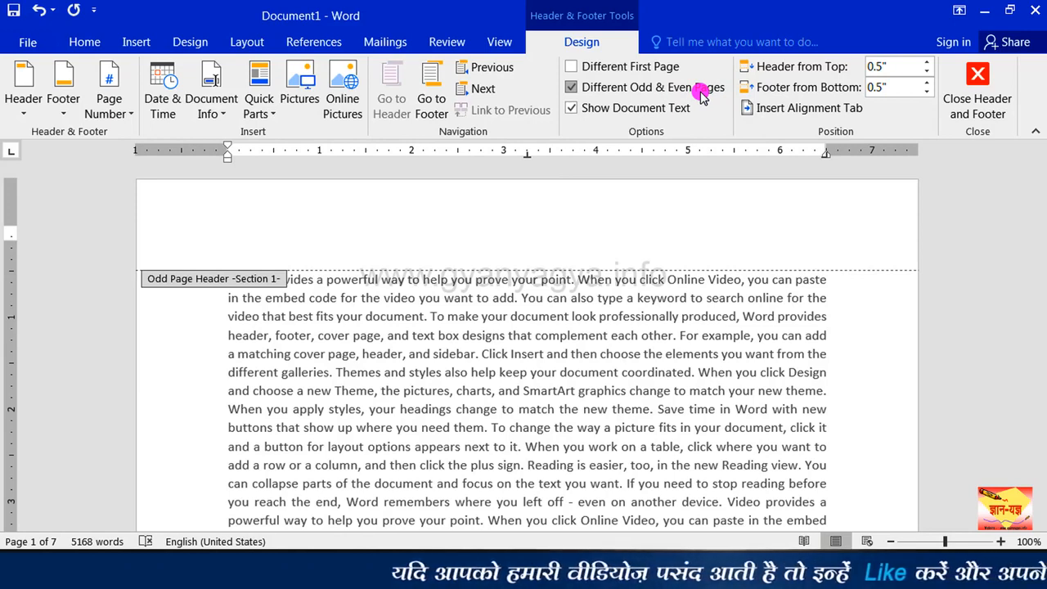
click(696, 92)
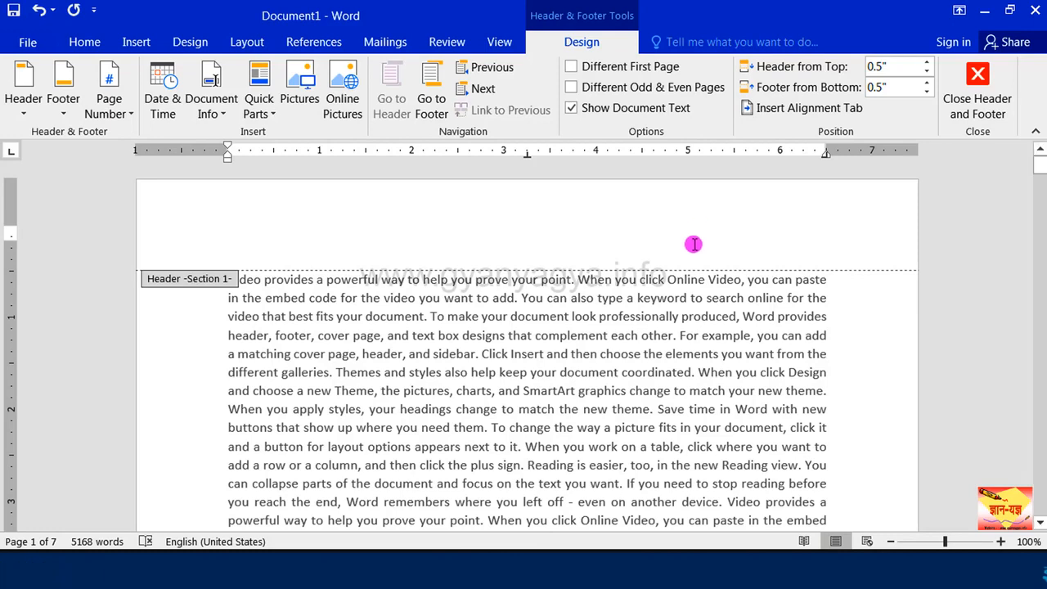
Close header and footer editing to return to the document body.
click(992, 81)
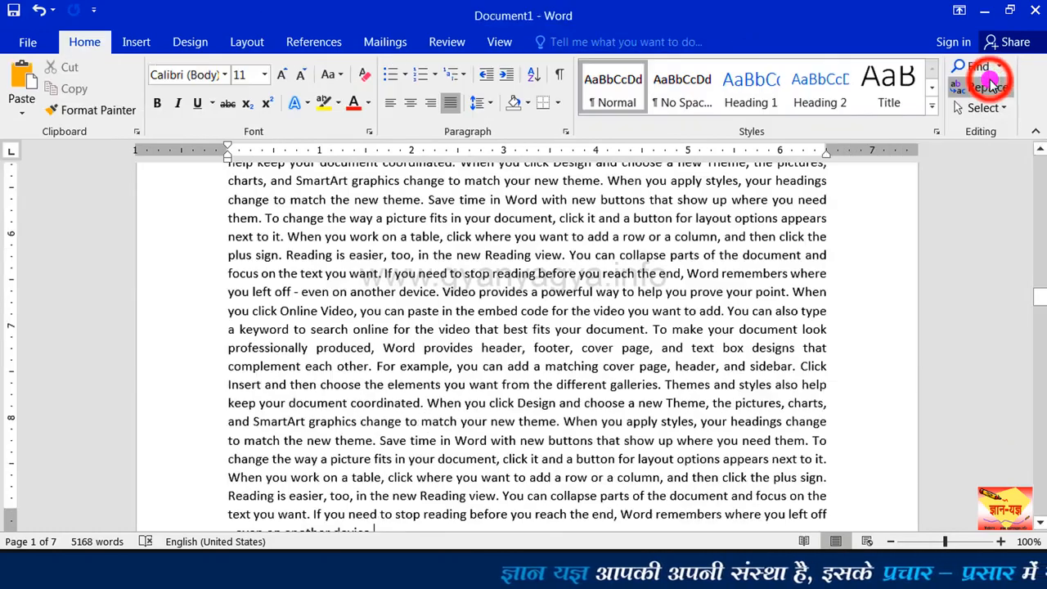